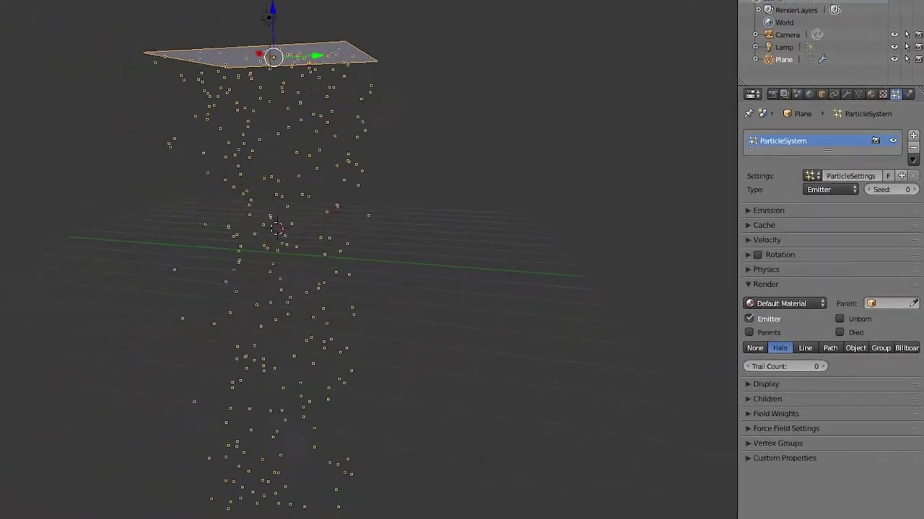
- Render the current frame with Halo particles, and again with the particles' render type set to Line
key("F12")
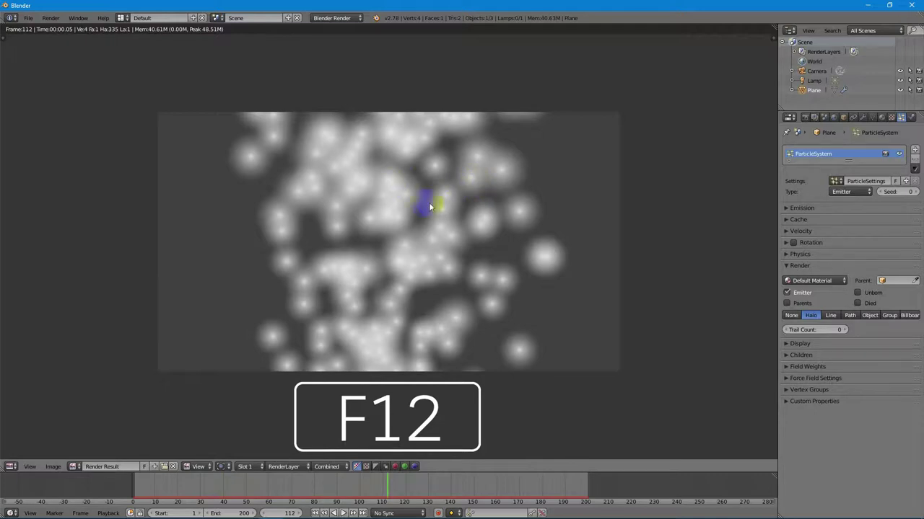
key("Escape")
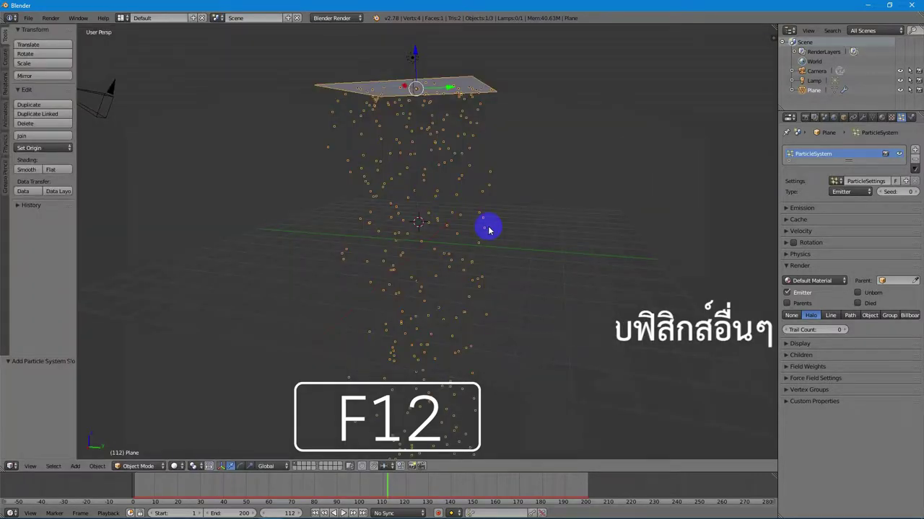
left_click(830, 316)
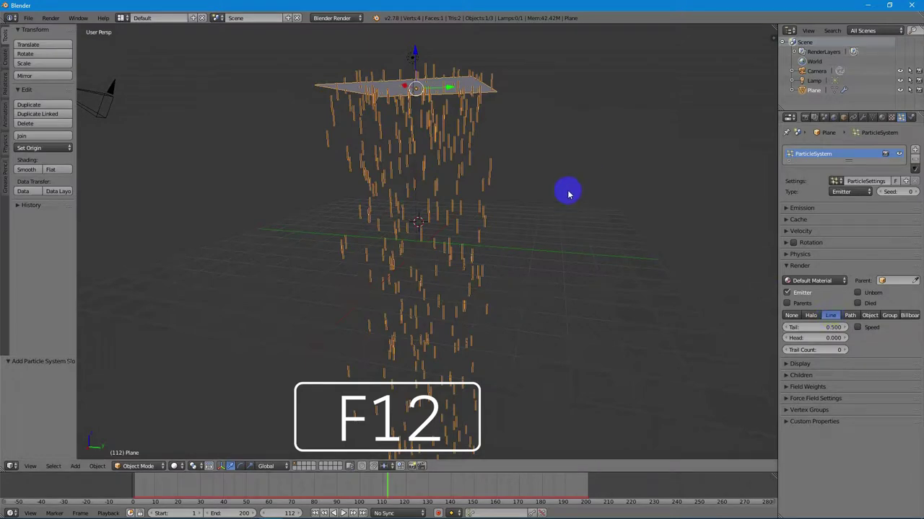
key("F12")
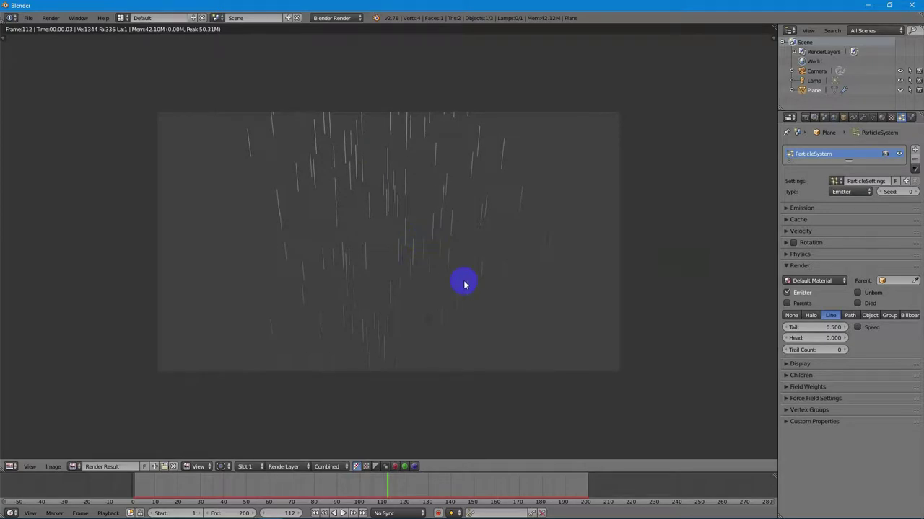
key("Escape")
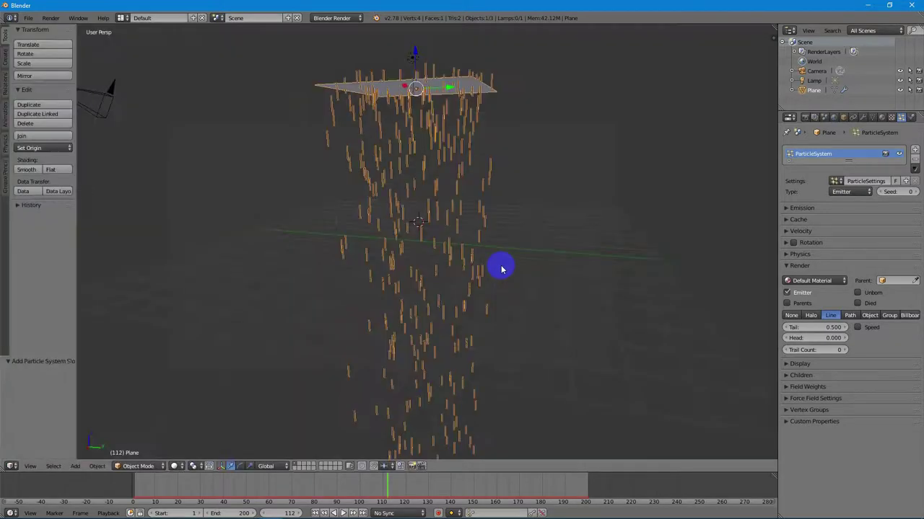
- Set the particles' render type to Path and render the current frame
left_click(850, 315)
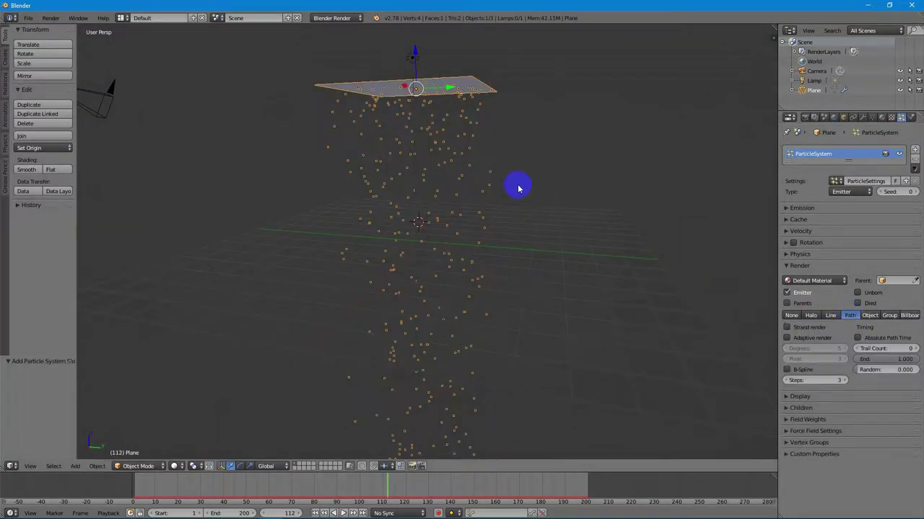
key("F12")
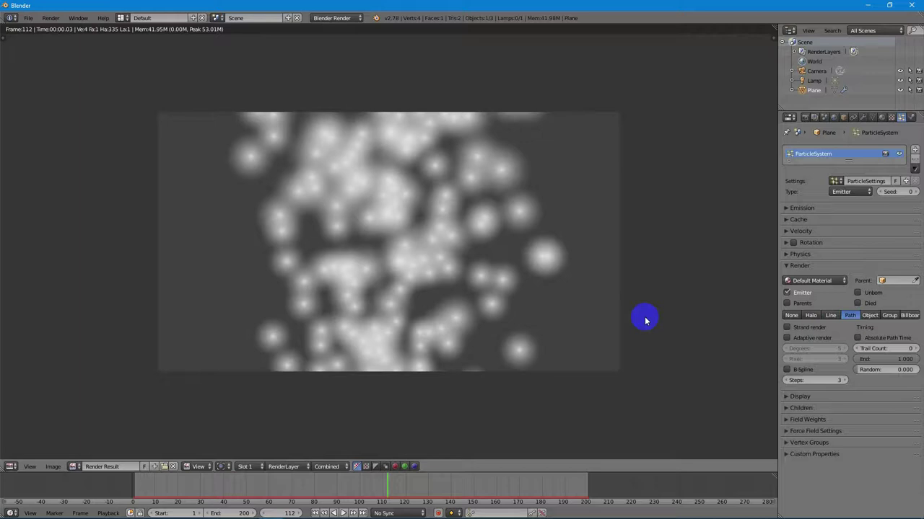
key("Escape")
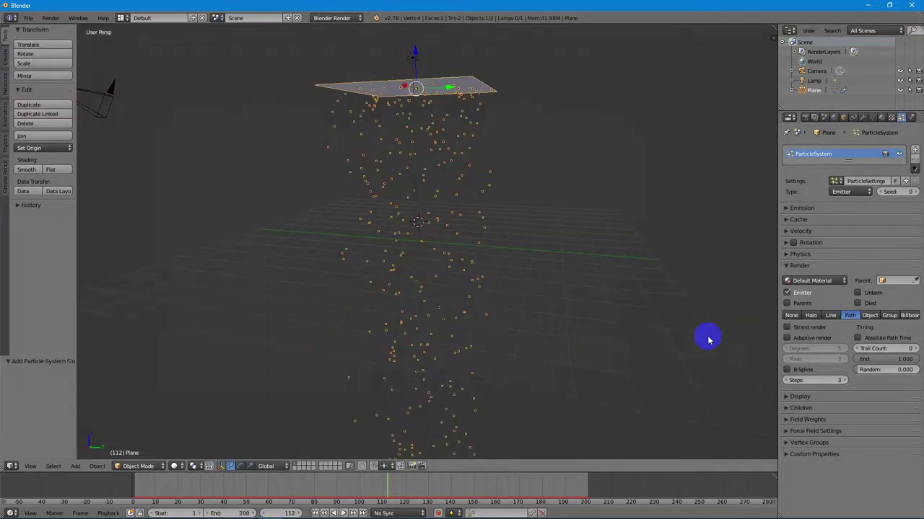
- Try the Object and Group particle render types, and render the current frame with Billboard particles
left_click(870, 315)
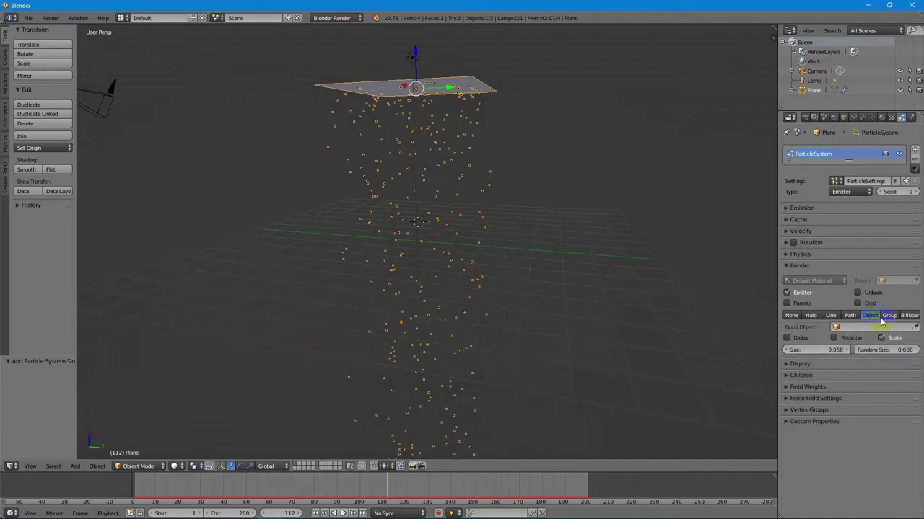
left_click(889, 316)
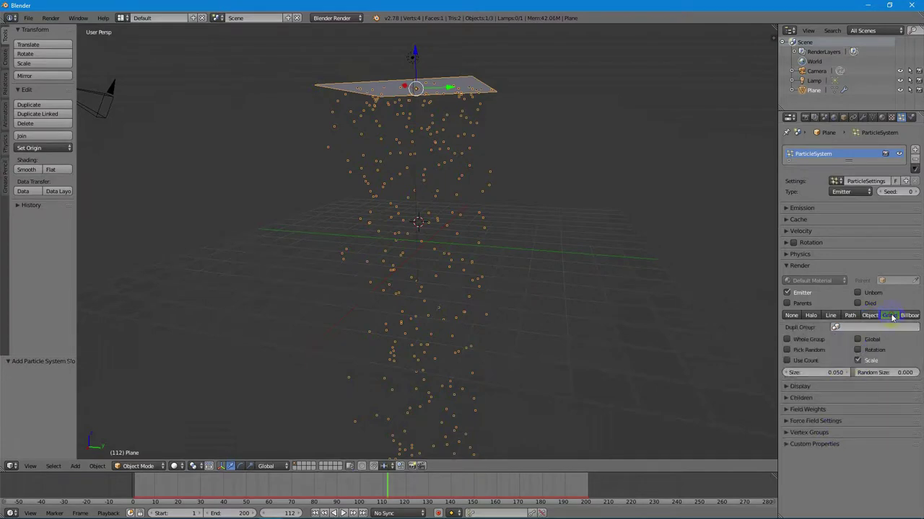
key("F12")
left_click(908, 316)
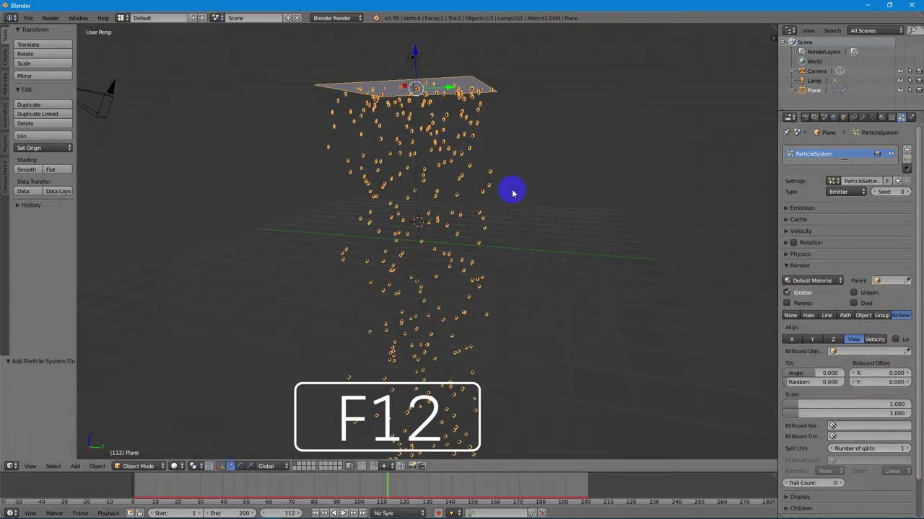
key("F12")
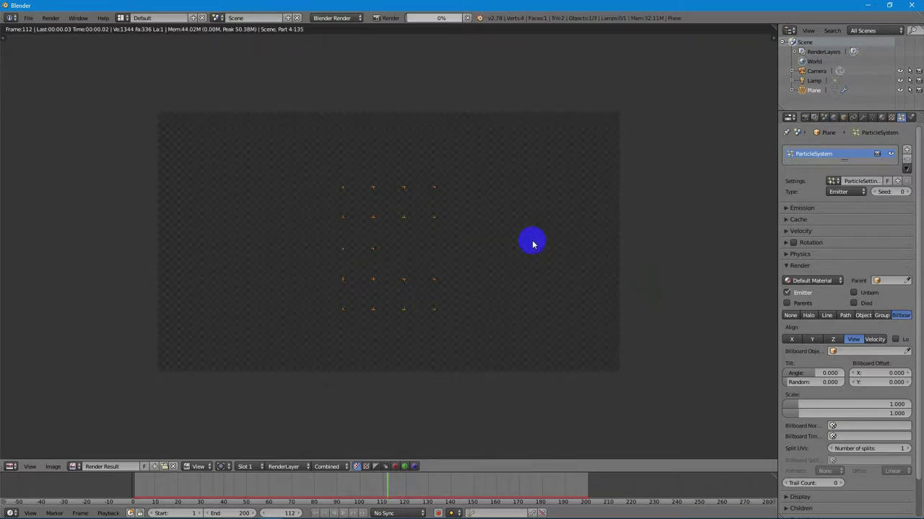
key("Escape")
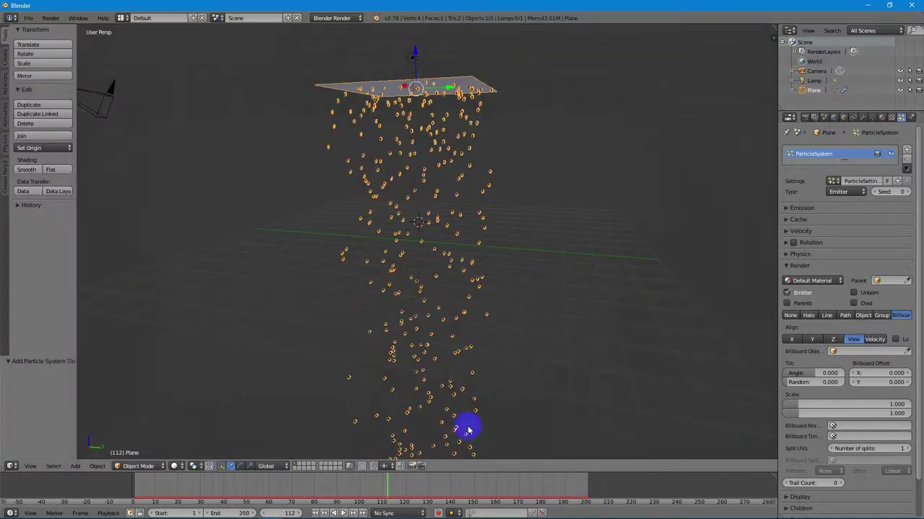
- Play the animation, stop it at frame 155 and render the billboard particles at that frame
left_click(343, 513)
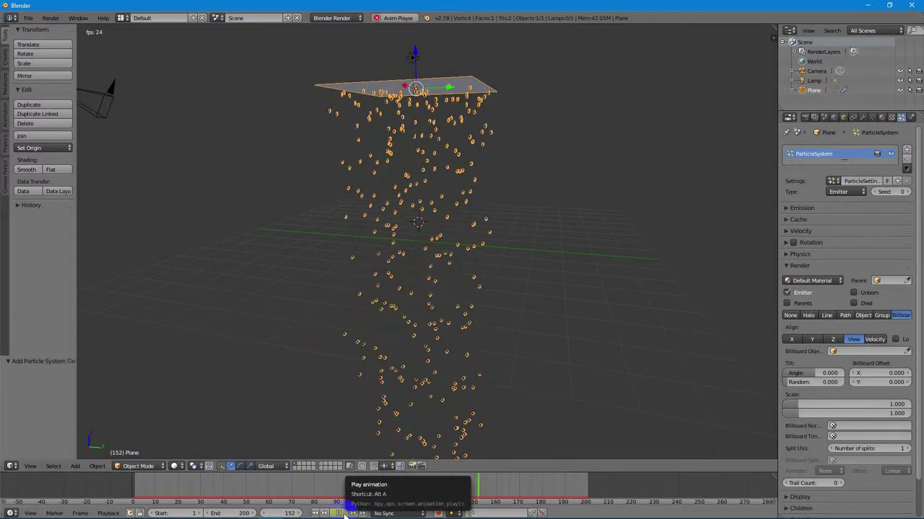
left_click(344, 513)
key("F12")
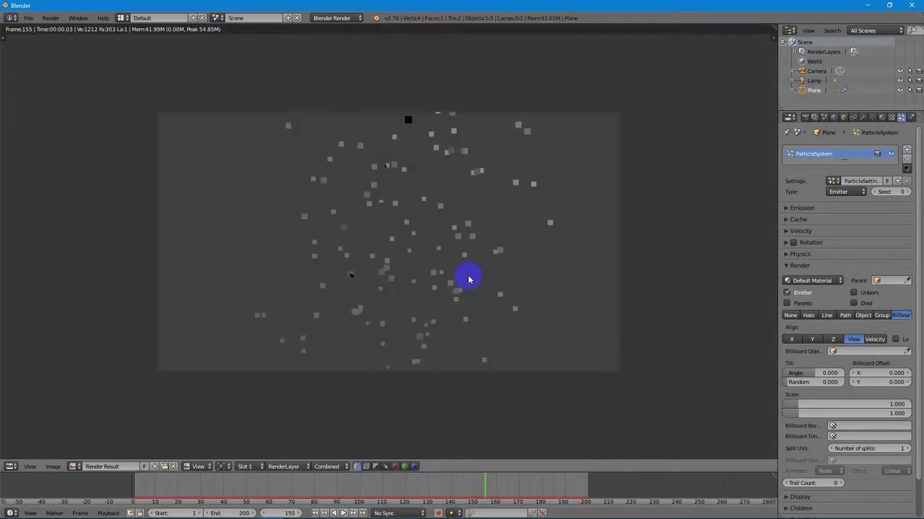
key("Escape")
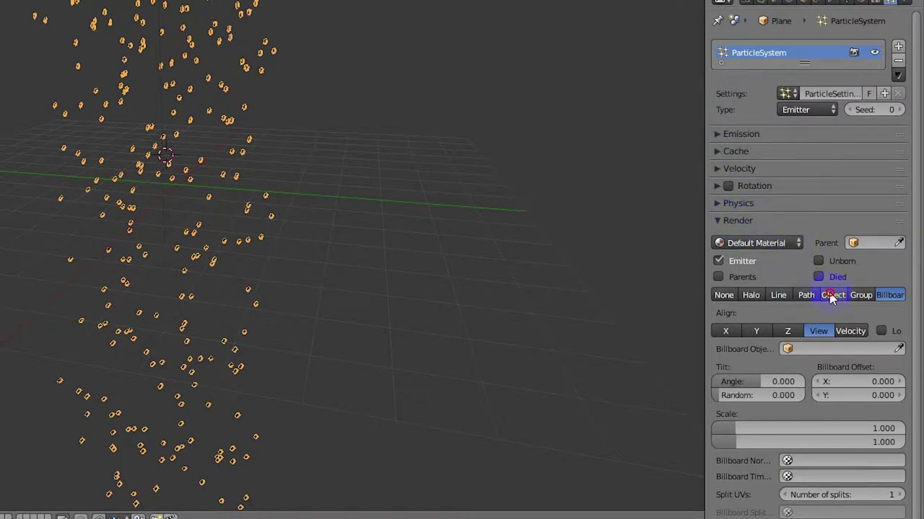
- Set the particles to render as Object, and add a UV sphere between the camera and the emitter plane, scaled to about 0.23
left_click(834, 297)
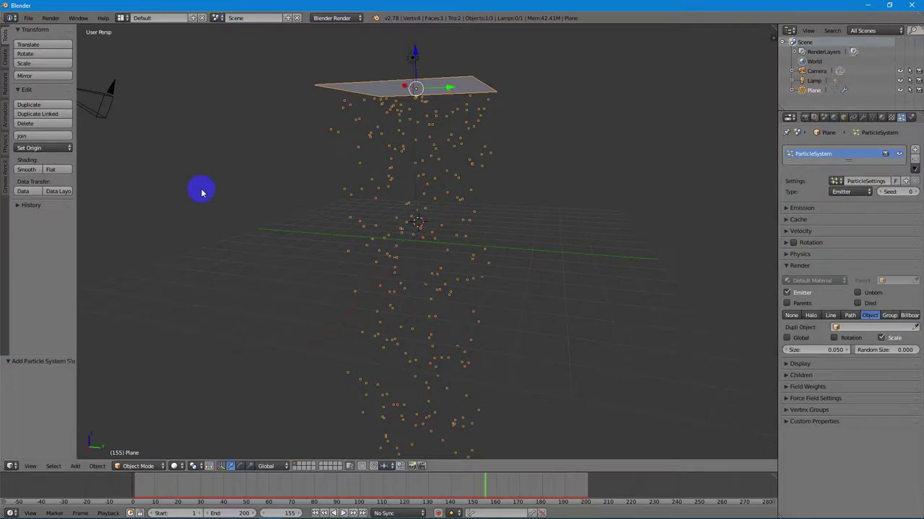
left_click(224, 120)
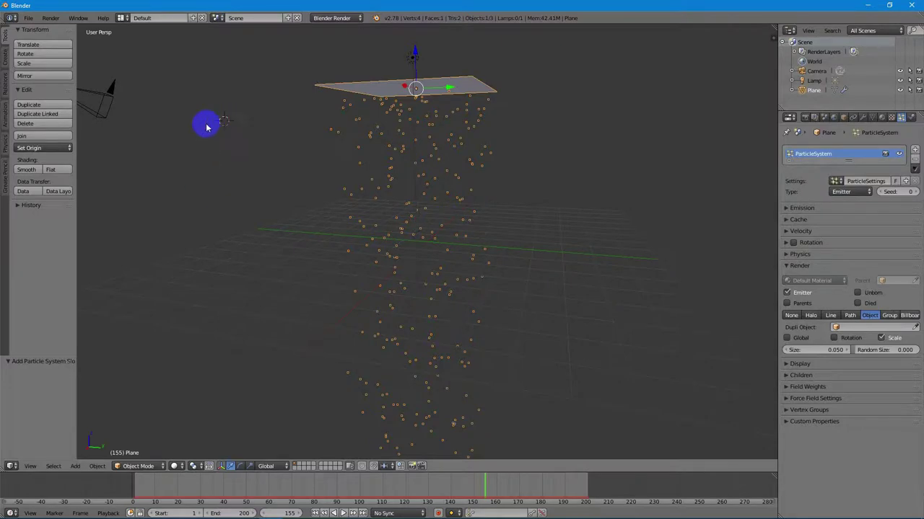
key("shift+a")
mouse_move(199, 129)
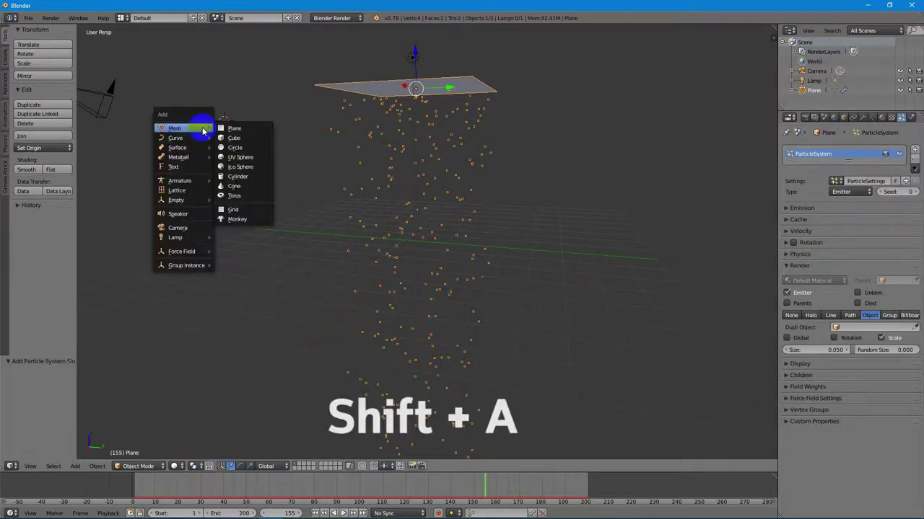
left_click(243, 157)
middle_click_drag(274, 140, 296, 144)
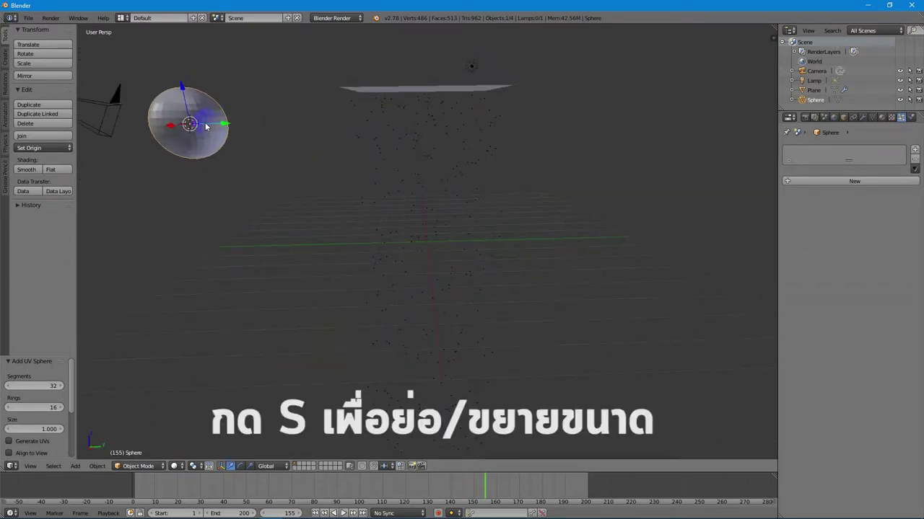
key("s")
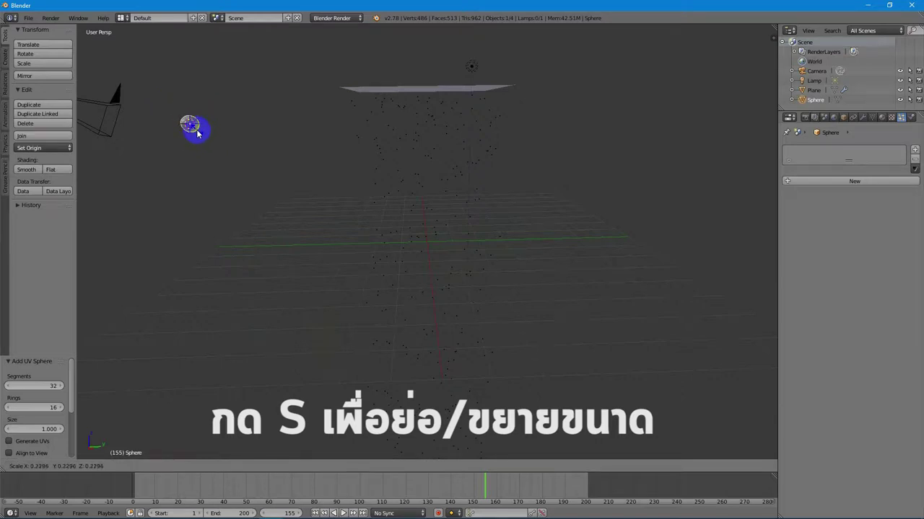
left_click(198, 133)
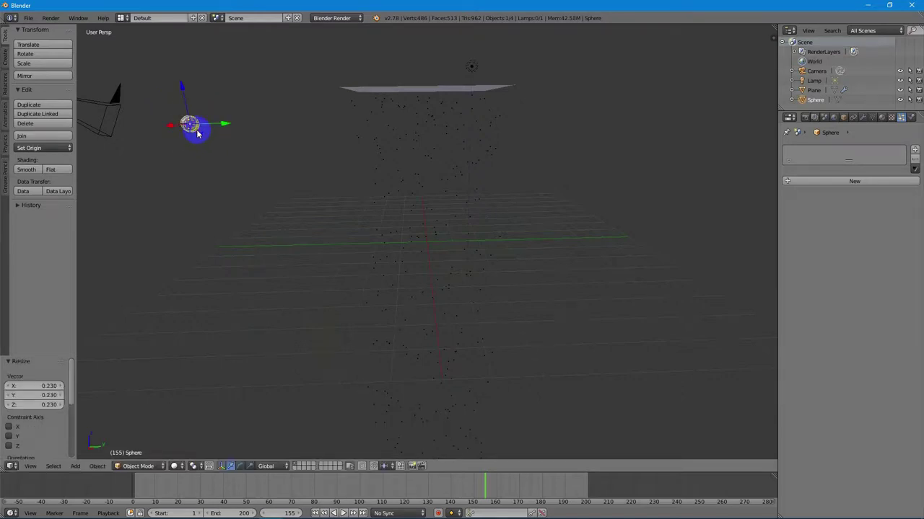
- Assign the small sphere as the Dupli Object of the plane's particle system and set the particle Size to 1
right_click(431, 90)
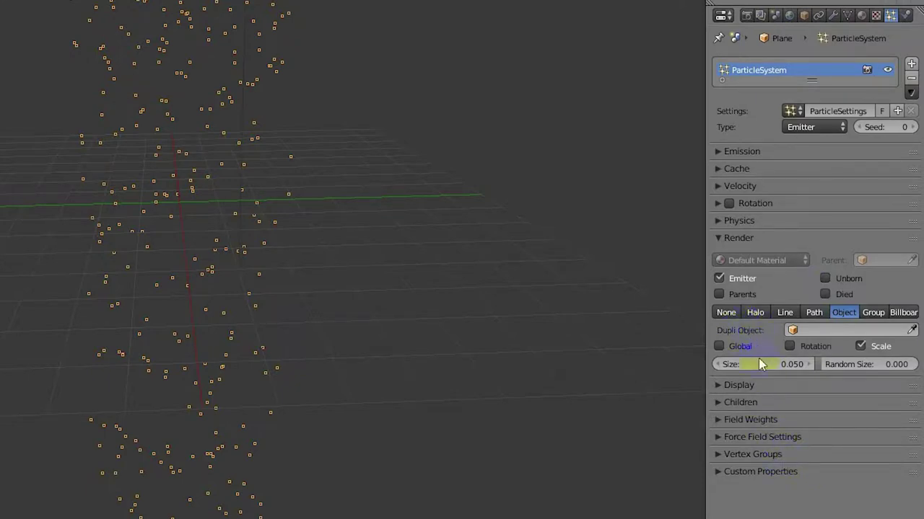
left_click(912, 330)
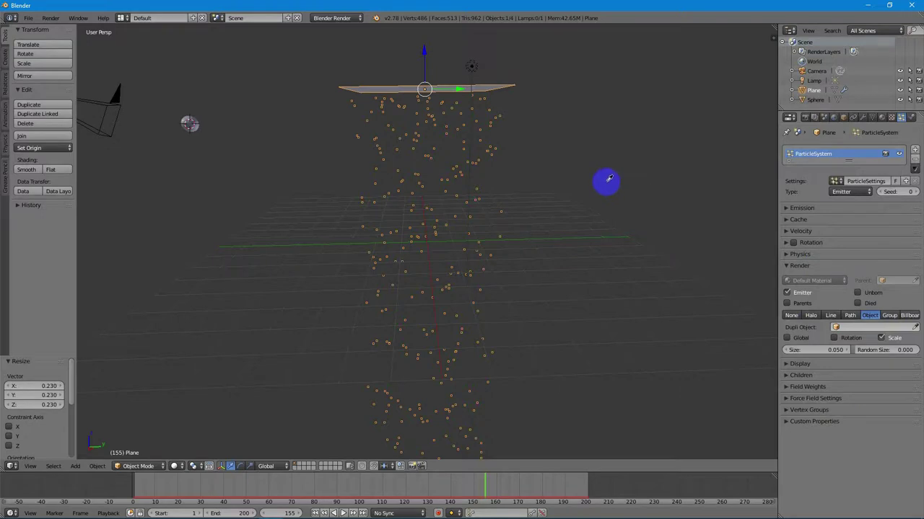
left_click(187, 119)
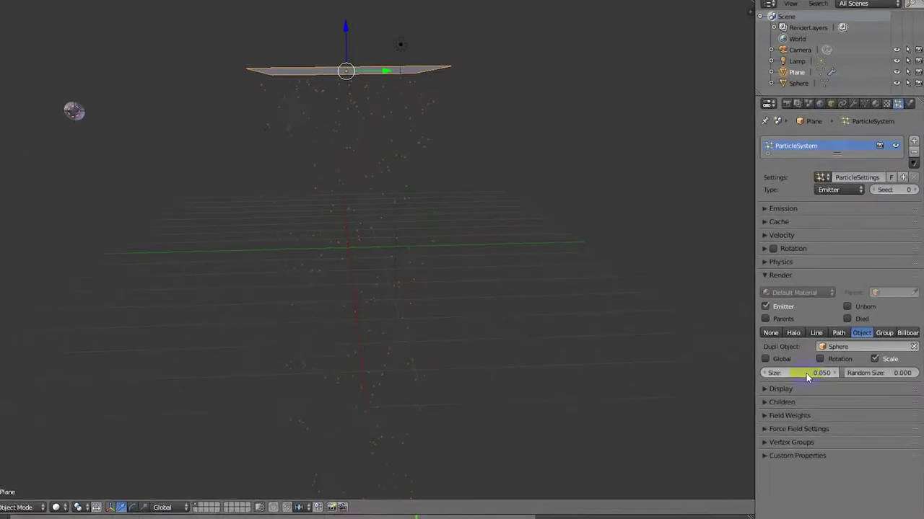
left_click(765, 425)
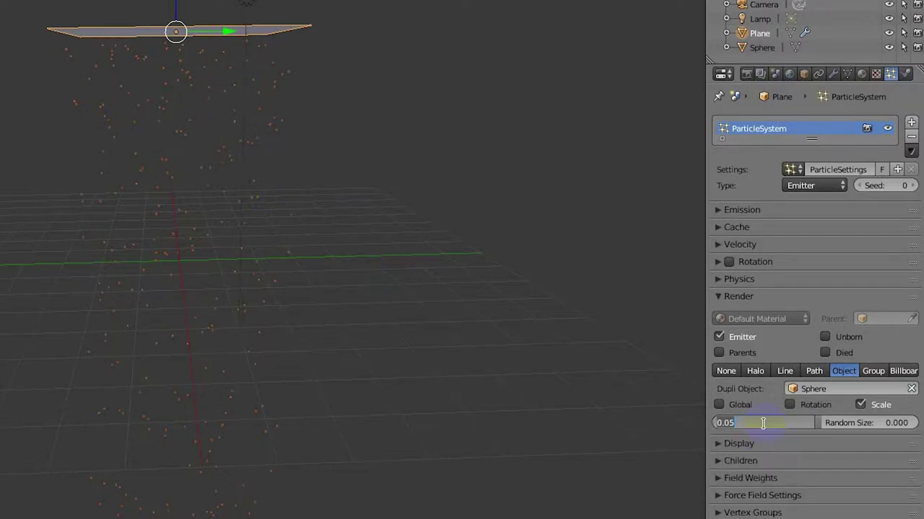
type("1")
key("Return")
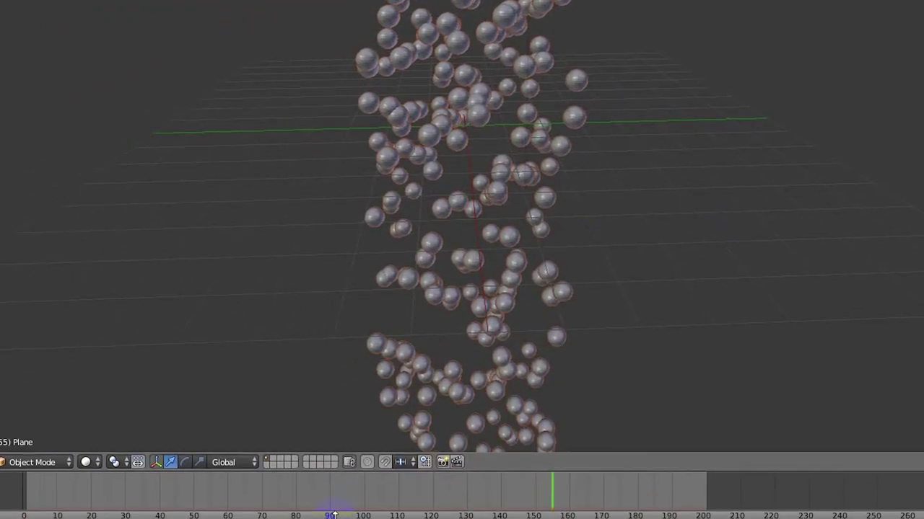
- Play the animation to preview the sphere particles falling from the plane
left_click(386, 511)
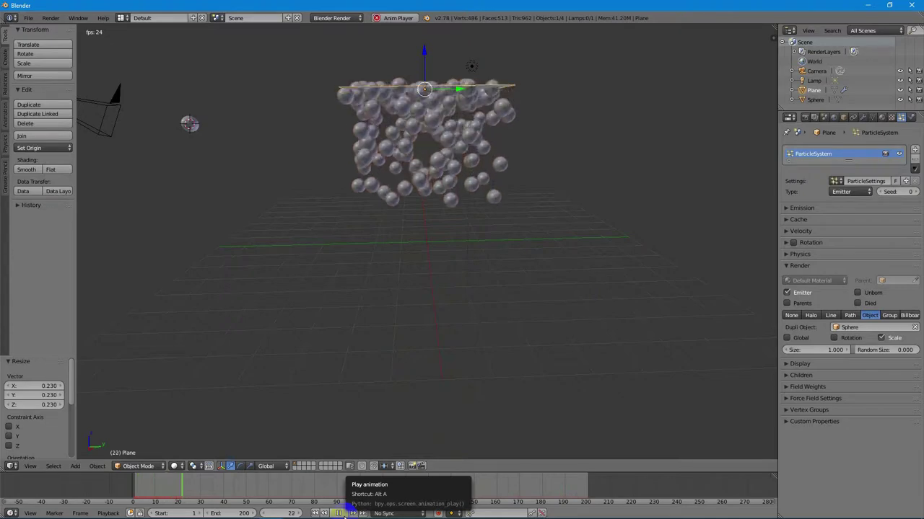
mouse_move(472, 311)
middle_mouse_down()
mouse_move(483, 324)
mouse_move(532, 324)
mouse_move(538, 314)
mouse_move(476, 322)
mouse_move(452, 300)
mouse_move(455, 314)
middle_mouse_up()
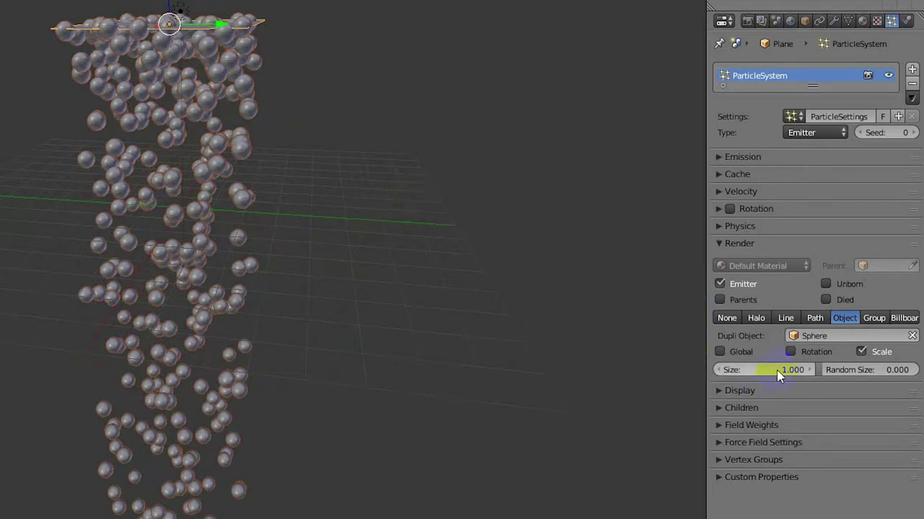
- Set the particles' Random Size to about 0.687 and play the animation to check the size variation
left_click(873, 368)
type("0.6")
key("Return")
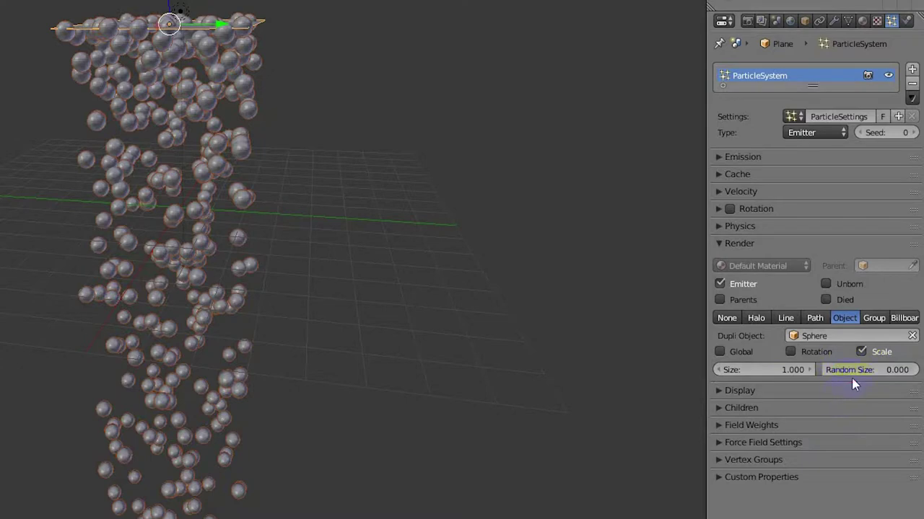
mouse_move(907, 371)
left_mouse_down()
mouse_move(888, 376)
mouse_move(901, 373)
mouse_move(899, 381)
left_mouse_up()
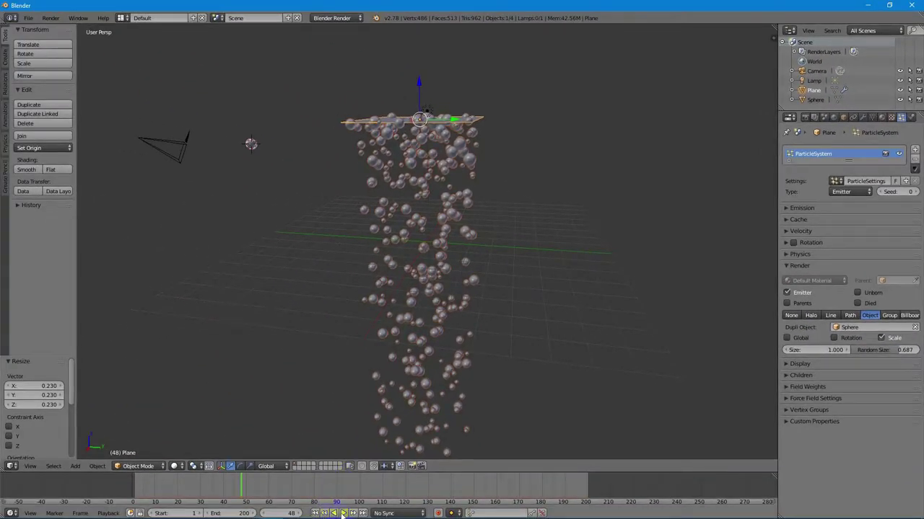
left_click(342, 513)
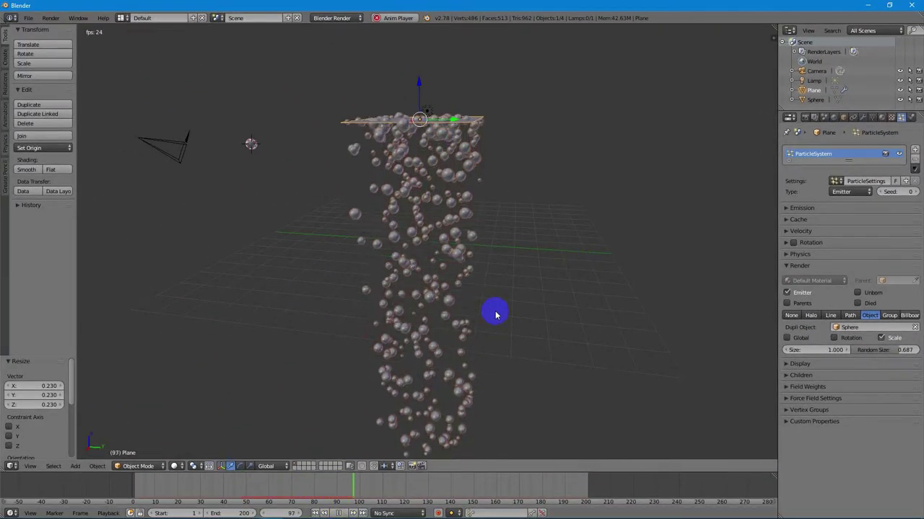
left_click(343, 514)
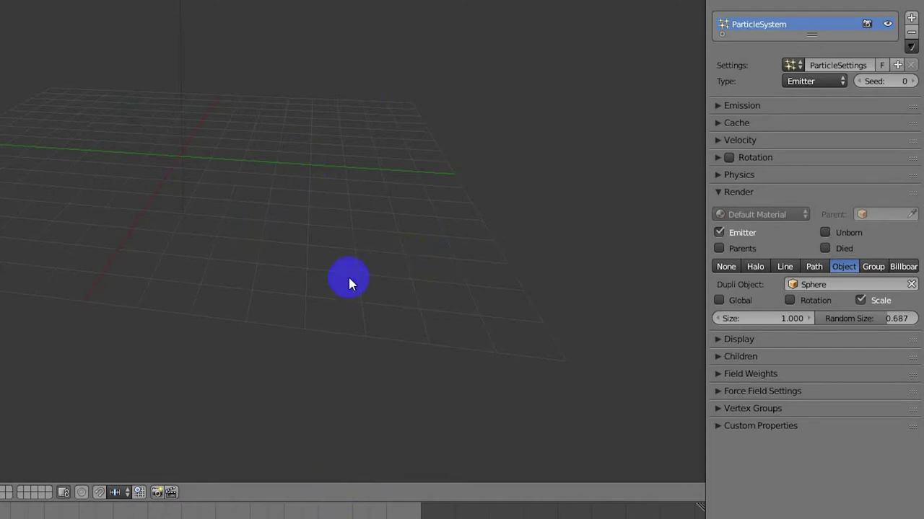
- Try the None, Point and Circle display modes for the particles, and return the display to Render
left_click(739, 339)
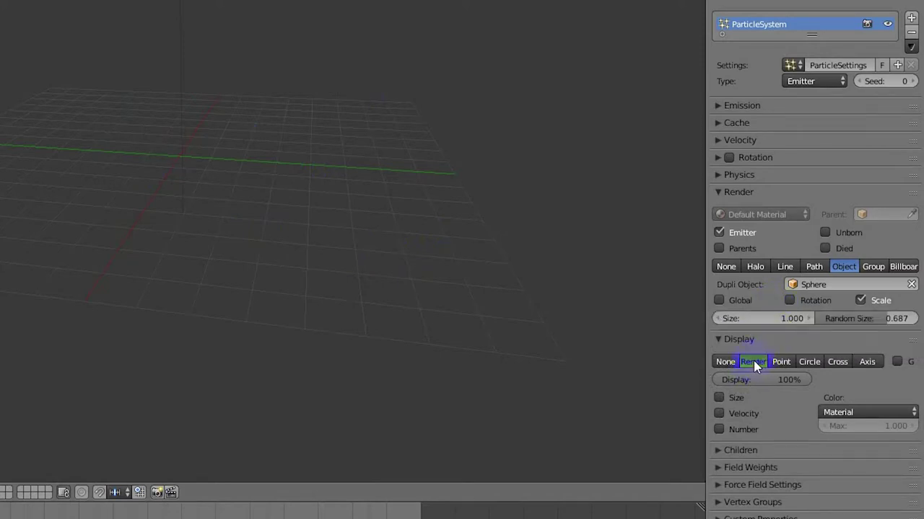
left_click(723, 363)
left_click(781, 363)
left_click(816, 362)
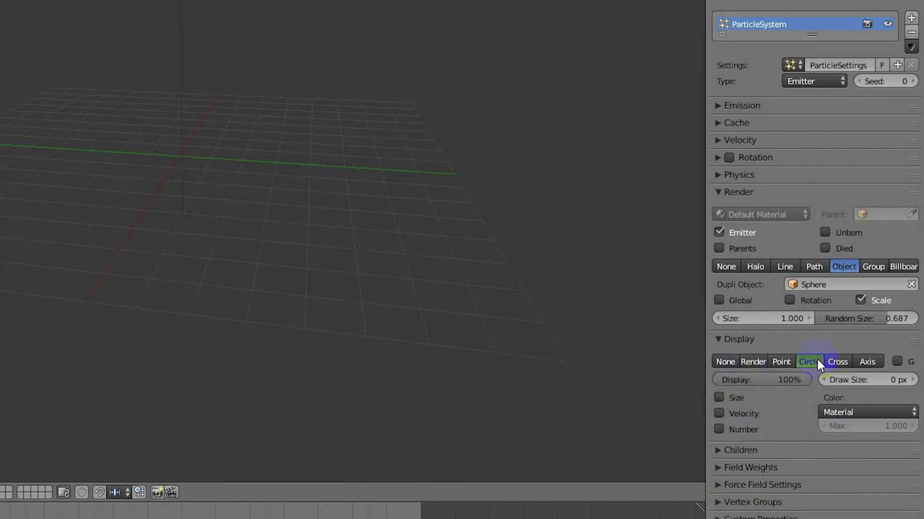
left_click(752, 362)
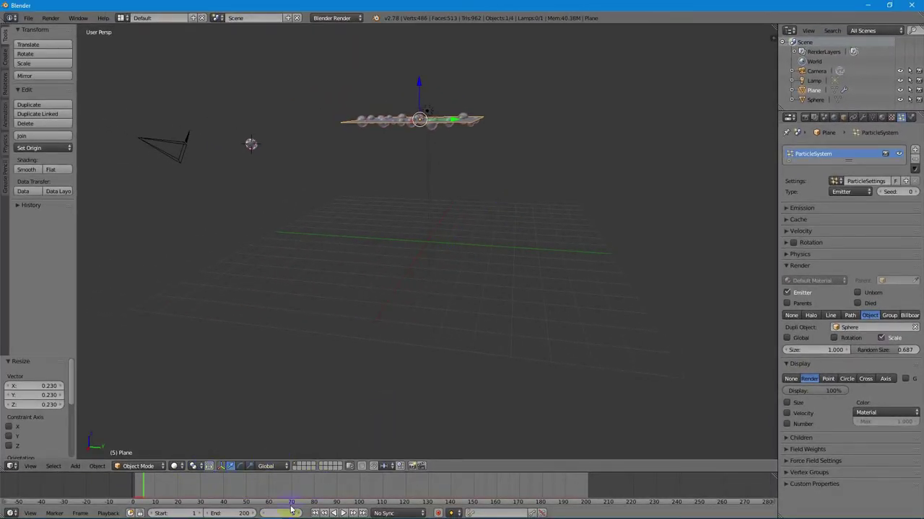
- Play the animation to frame 41 and render that frame to check the randomly sized spheres
left_click(342, 513)
key("F12")
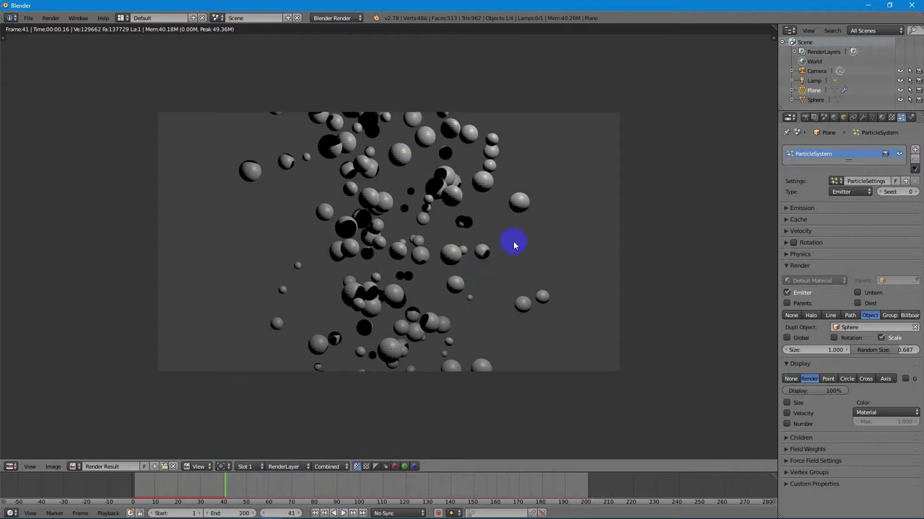
key("Escape")
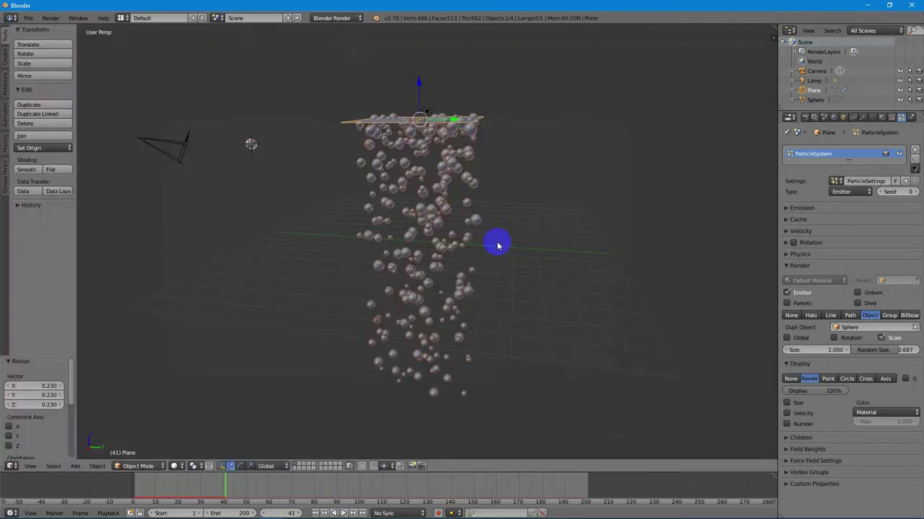
- Move the camera up above the emitter plane, about 2.617 along Z, and render the frame to check the framing
middle_click_drag(248, 191, 347, 212)
left_click(445, 256)
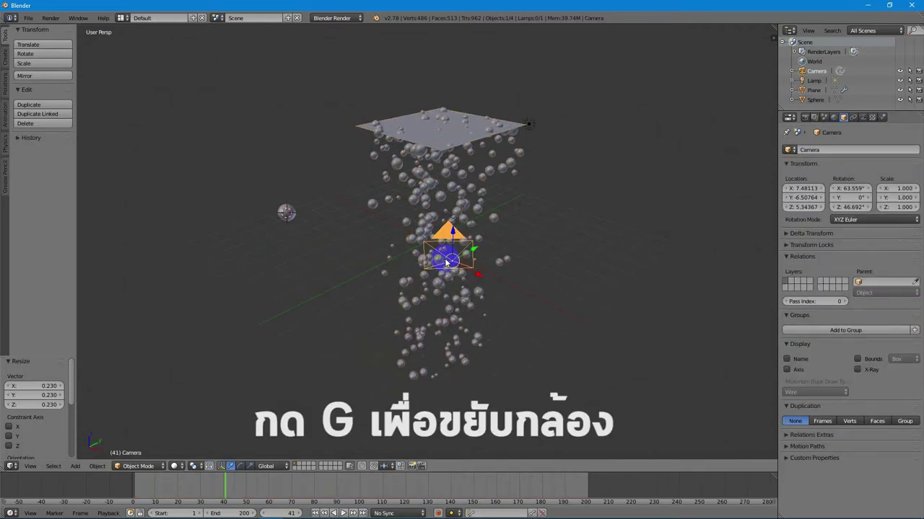
key("g")
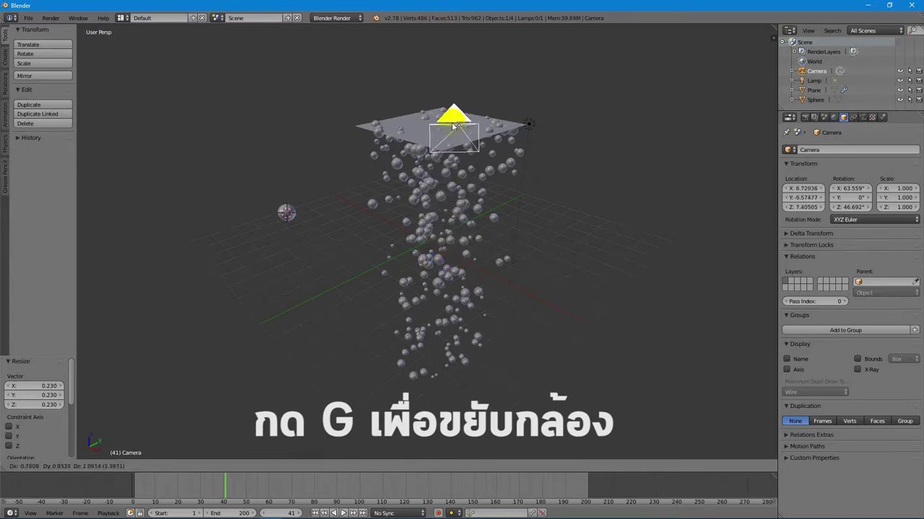
left_click(453, 92)
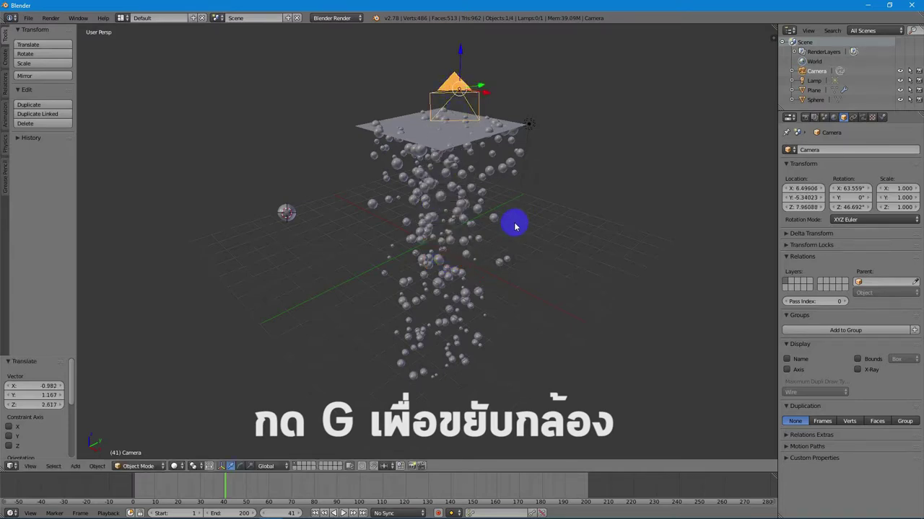
key("F12")
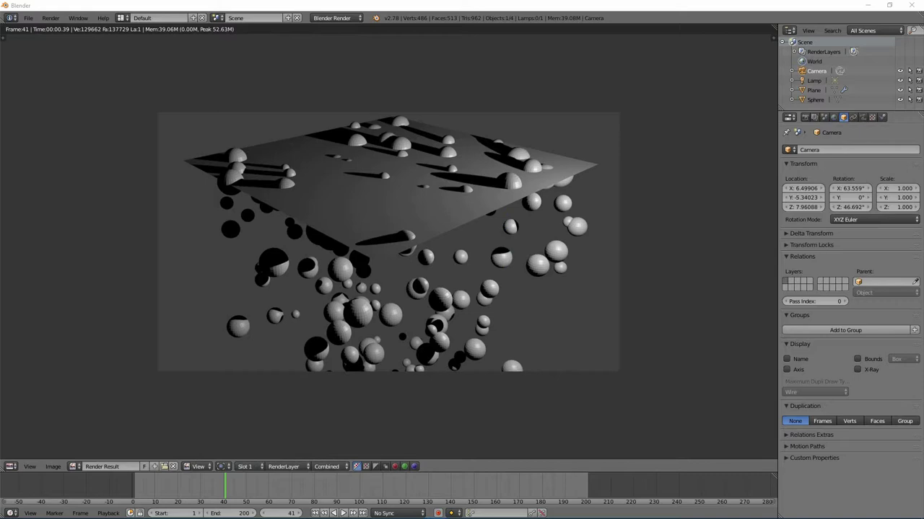
left_click(433, 84)
key("Escape")
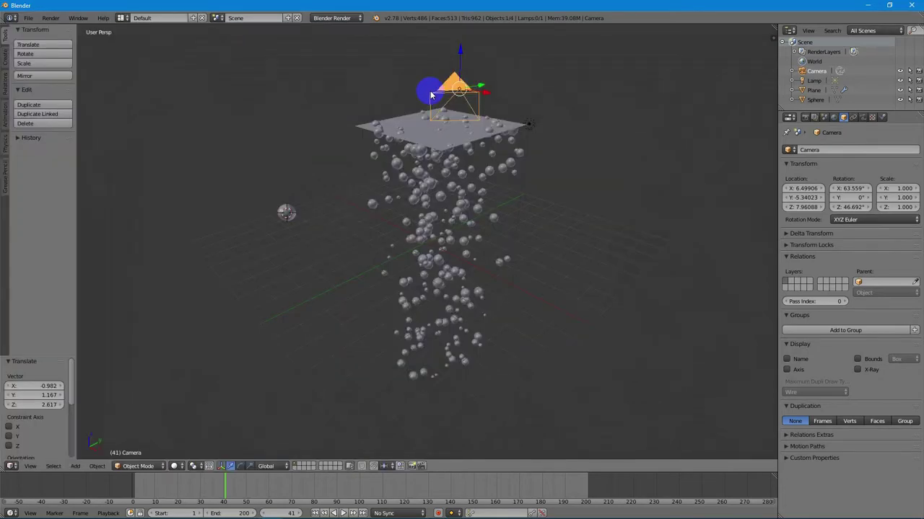
- Apply smooth shading to the small source sphere below the camera
middle_click_drag(418, 212, 443, 238)
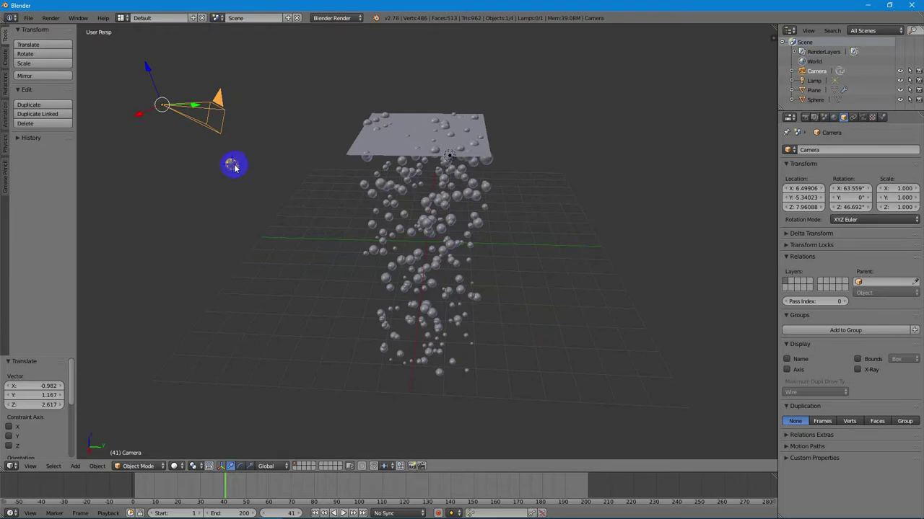
right_click(233, 166)
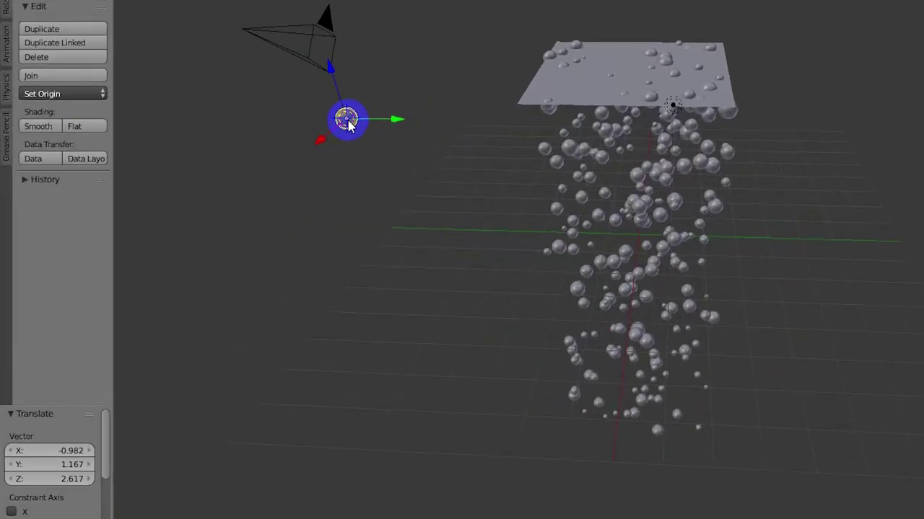
left_click(49, 125)
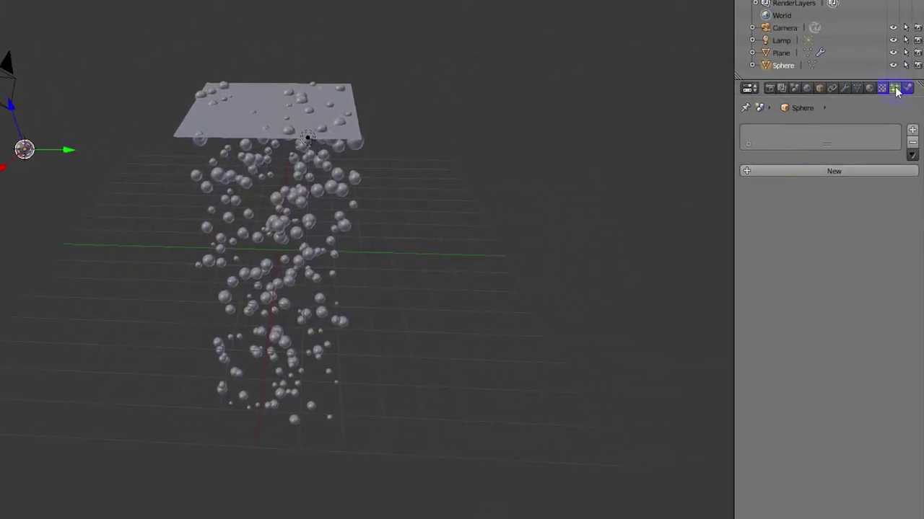
- Give the small sphere a new material with a red diffuse colour
left_click(871, 87)
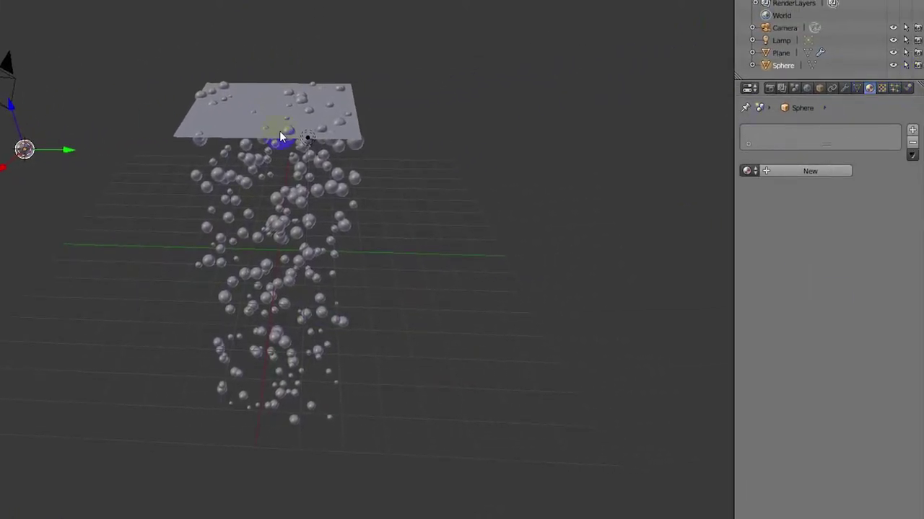
left_click(812, 172)
left_click(806, 171)
left_click(796, 331)
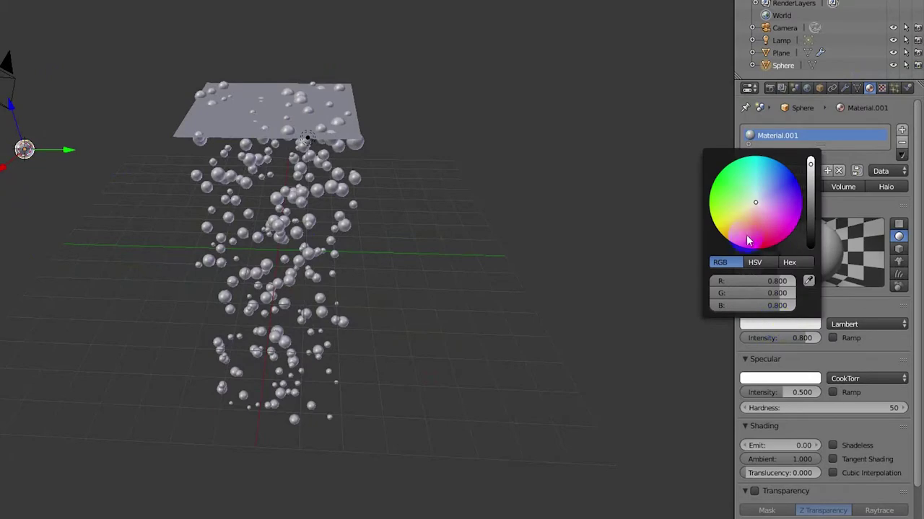
left_click(753, 245)
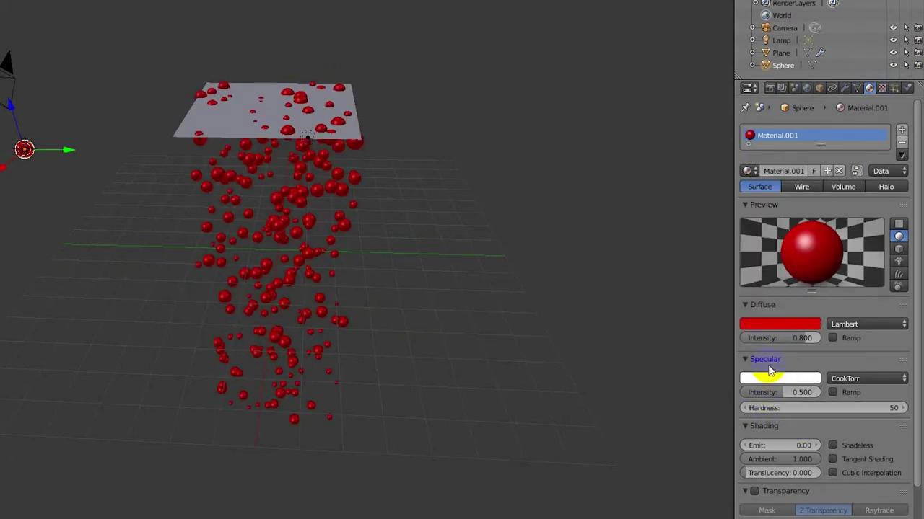
- Set the red material's specular Intensity to 1.000 and render the frame to check it
left_click_drag(788, 392, 858, 403)
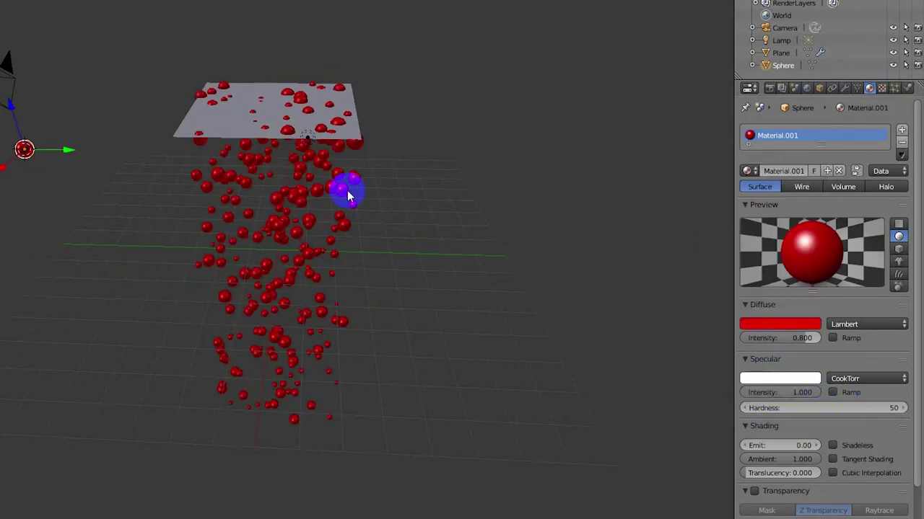
key("F12")
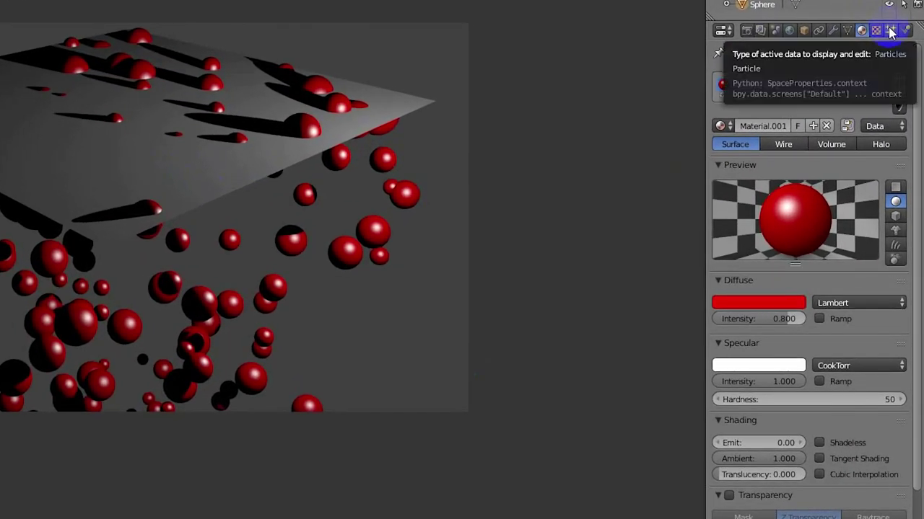
- Turn off Emitter in the Render settings of the plane's particle system and render the frame without the plane
left_click(891, 31)
left_click(342, 5)
left_click(262, 29)
right_click(154, 58)
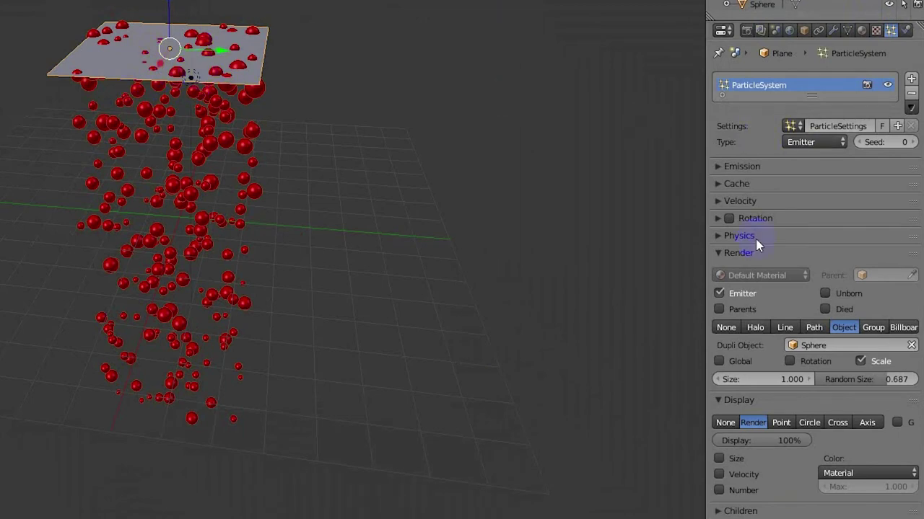
left_click(718, 253)
left_click(718, 167)
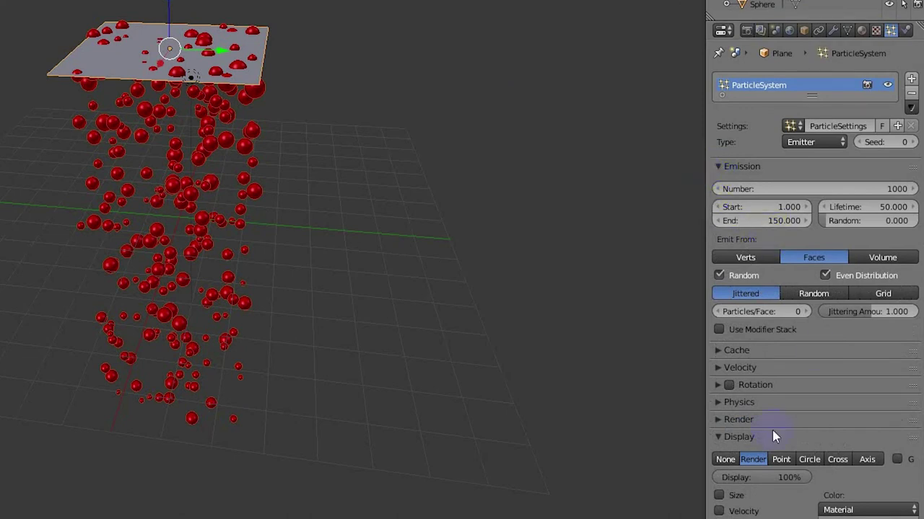
left_click(719, 173)
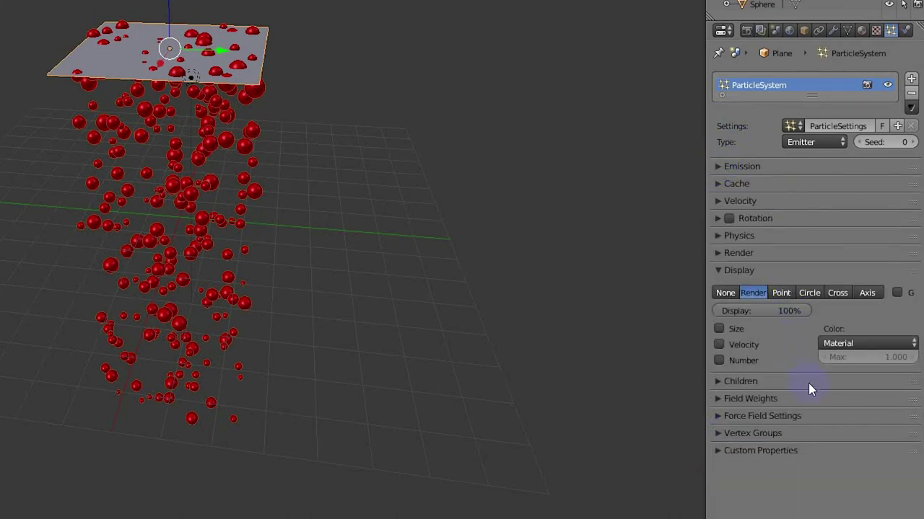
left_click(718, 270)
left_click(716, 253)
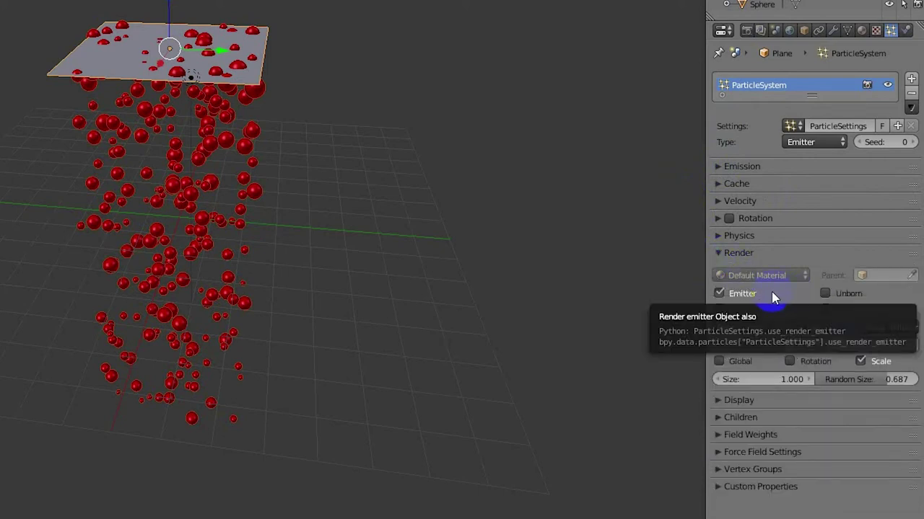
left_click(719, 292)
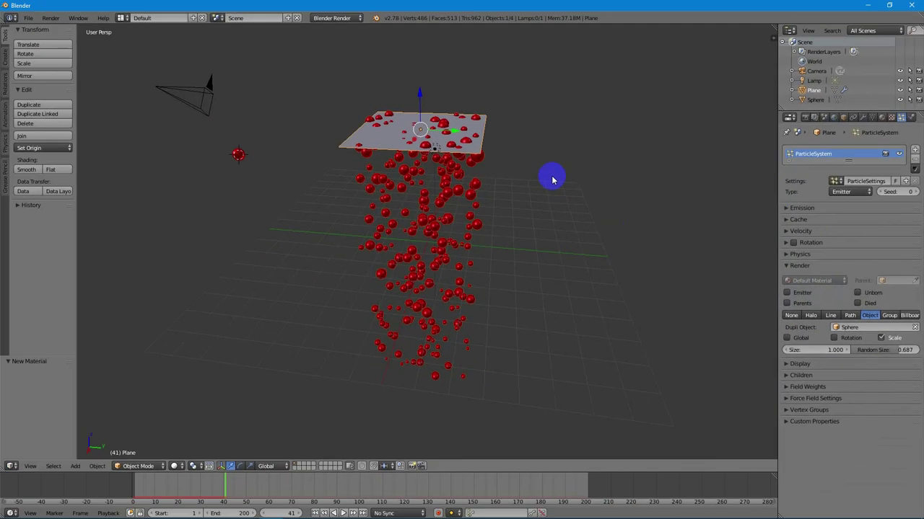
key("F12")
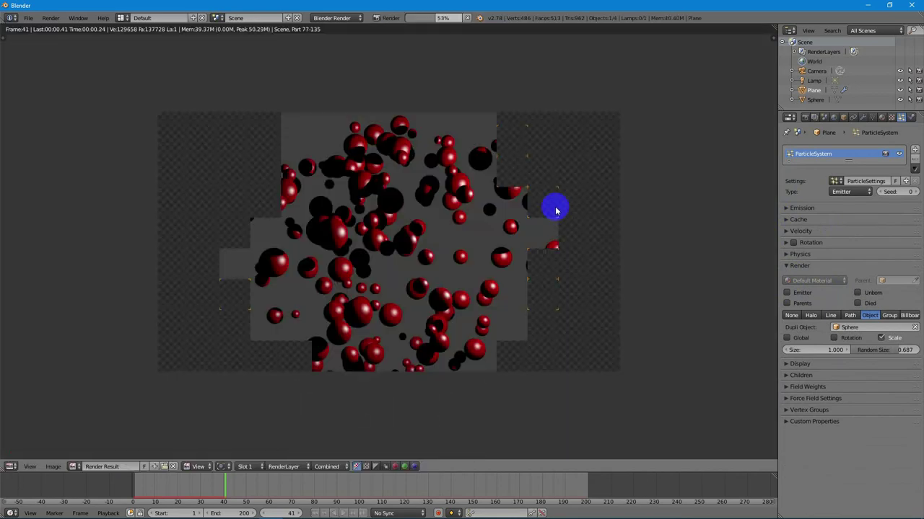